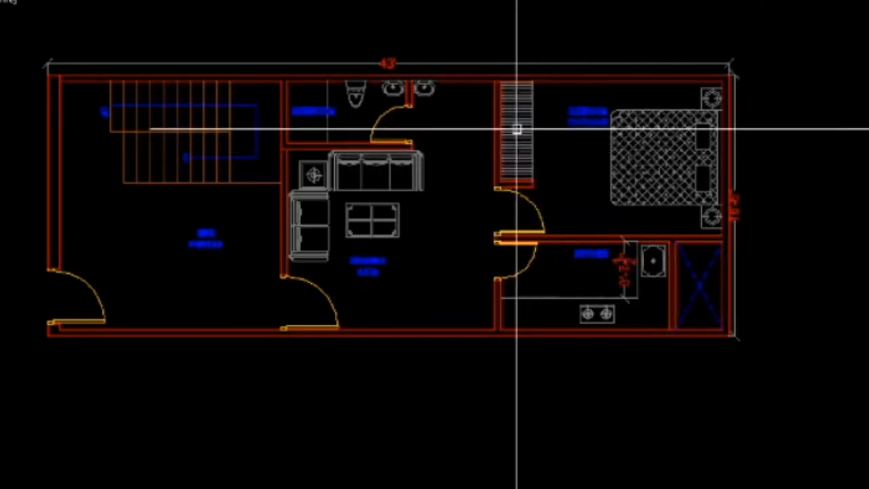
# Extend the kitchen's vertical dimension from the counter edge down to the inner face of the lower outer wall
pyautogui.scroll(2, 515, 133)
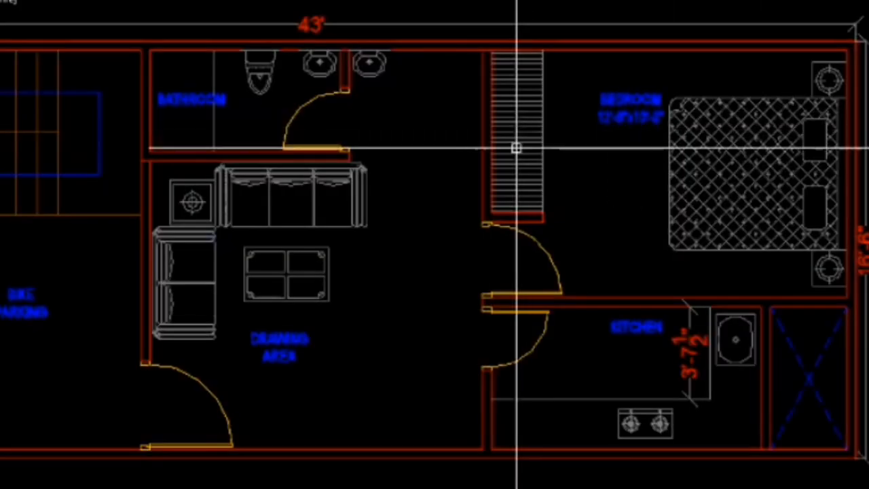
pyautogui.scroll(-2, 599, 186)
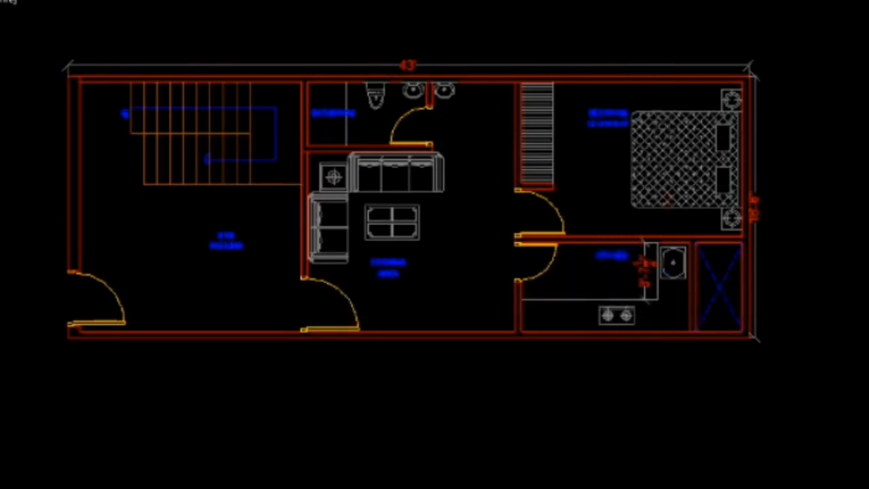
pyautogui.scroll(3, 611, 268)
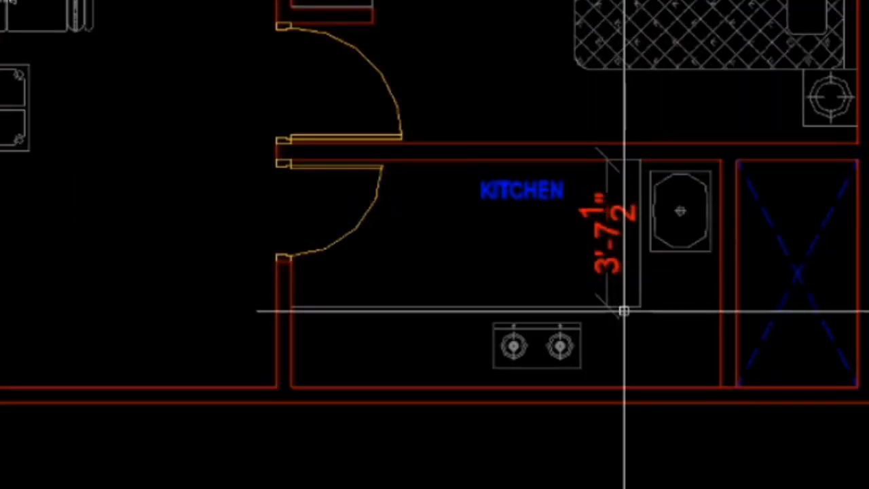
pyautogui.click(623, 274)
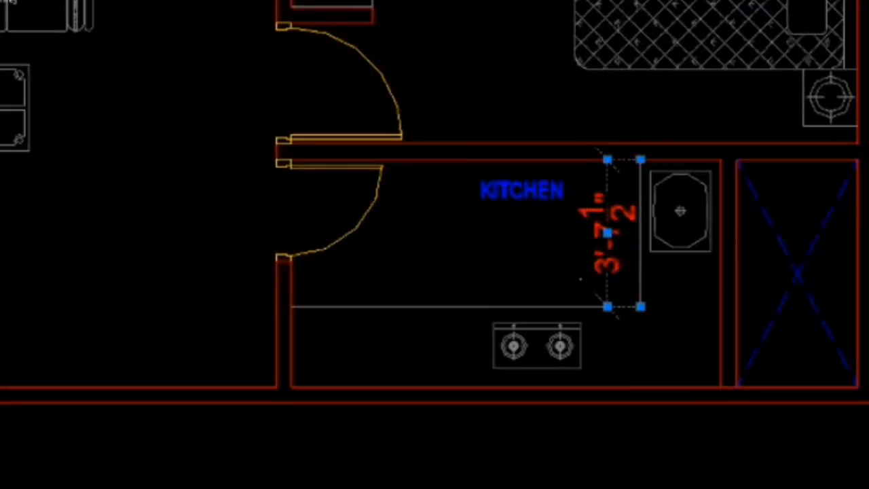
pyautogui.click(640, 306)
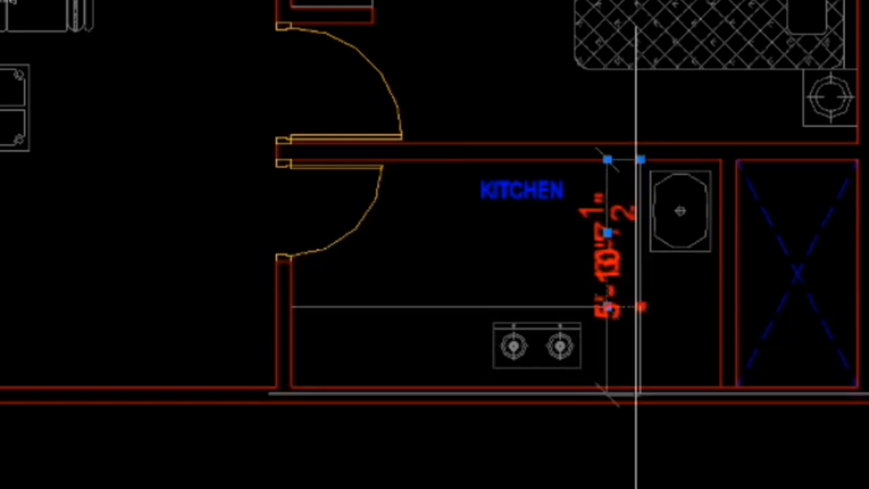
pyautogui.click(641, 387)
pyautogui.scroll(-2, 670, 271)
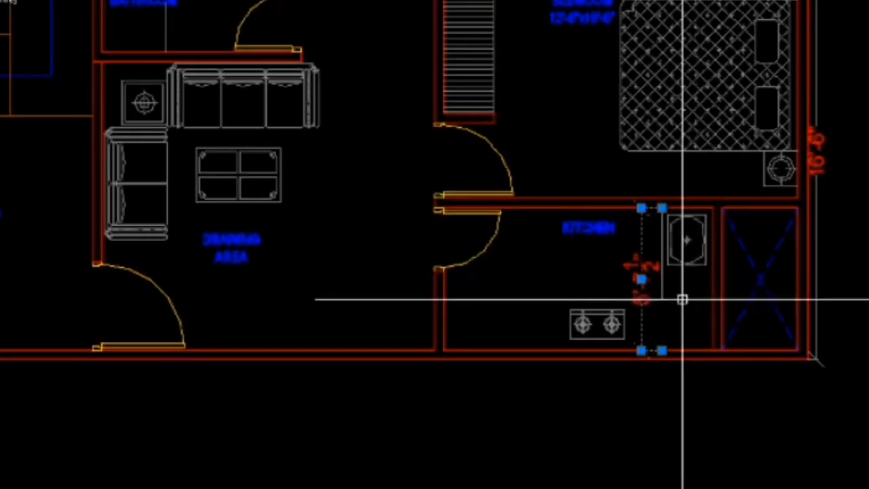
pyautogui.press('Escape')
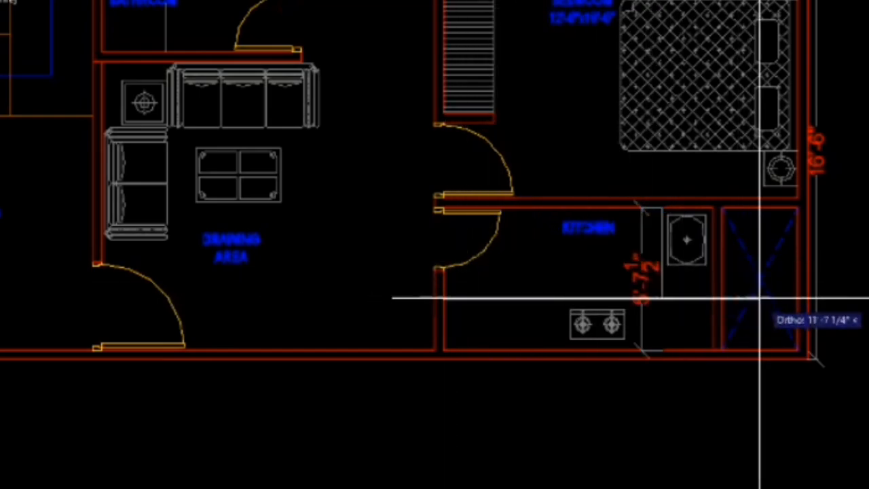
# Measure the kitchen's interior width, and the drawing area's width between its side walls
pyautogui.scroll(2, 597, 275)
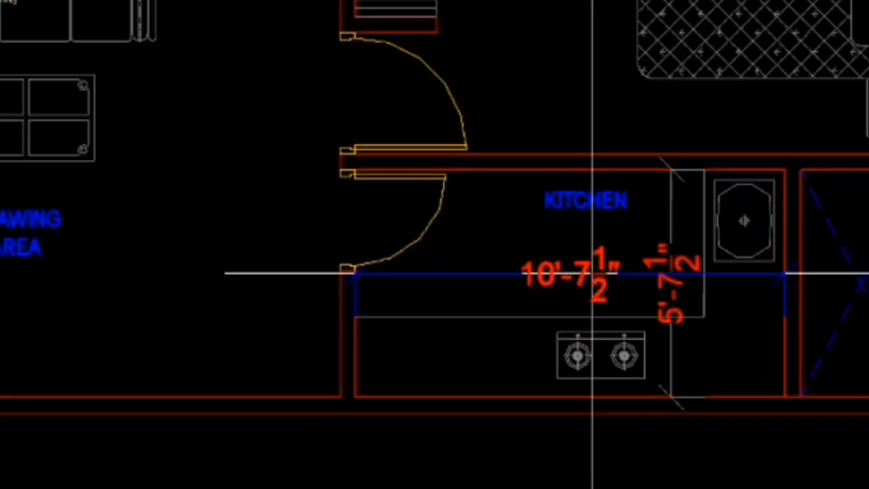
pyautogui.scroll(-5, 647, 248)
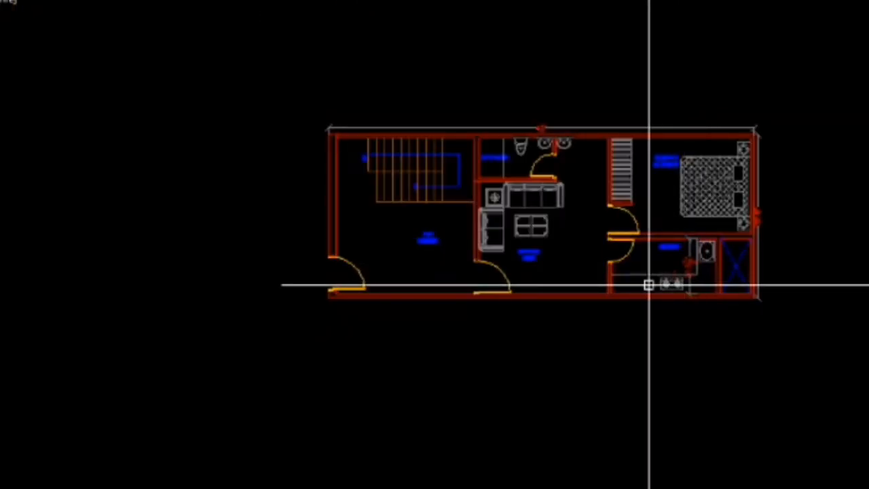
pyautogui.scroll(5, 585, 204)
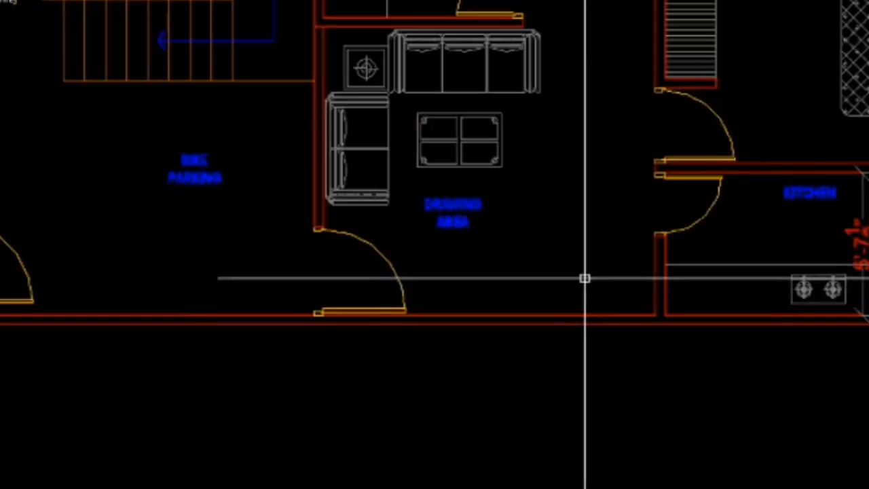
pyautogui.click(655, 265)
pyautogui.click(322, 226)
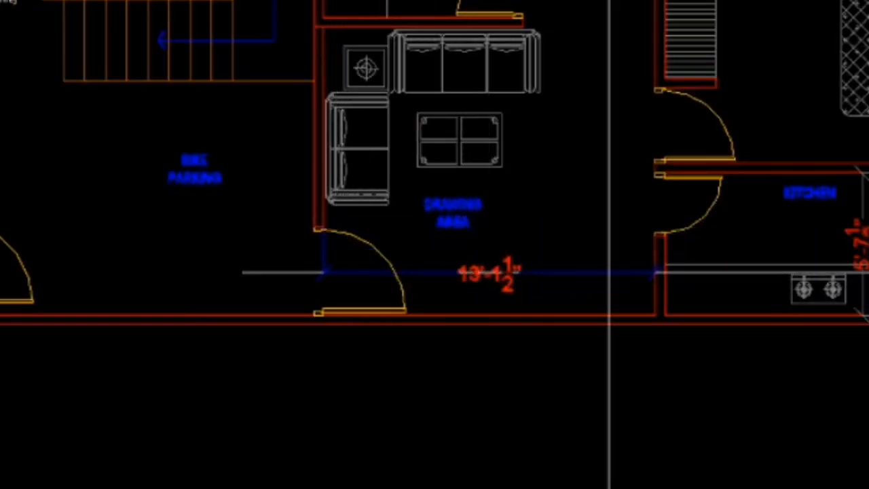
pyautogui.press('Escape')
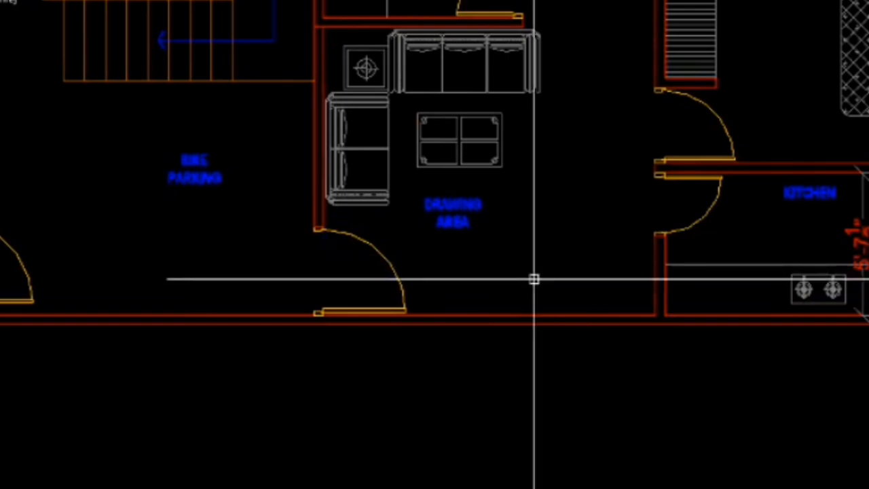
# Measure the drawing area's depth from the bathroom wall to the lower outer wall
pyautogui.scroll(-2, 532, 279)
pyautogui.scroll(2, 414, 128)
pyautogui.press('space')
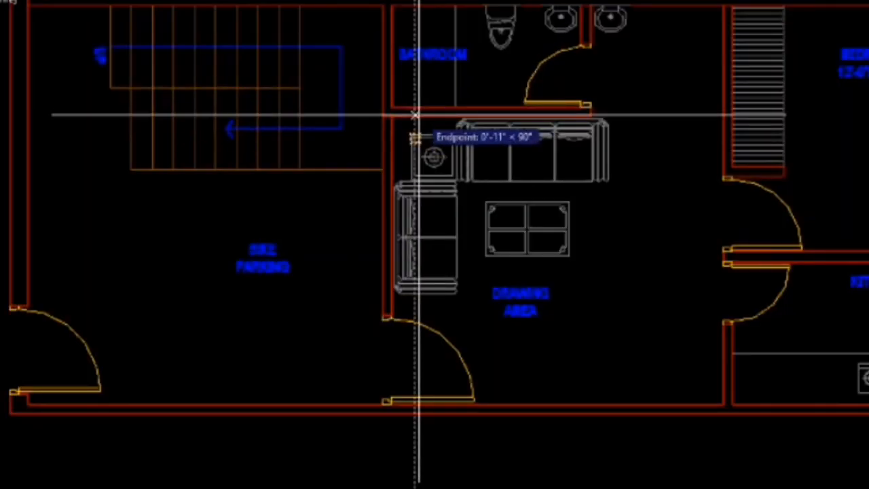
pyautogui.click(396, 116)
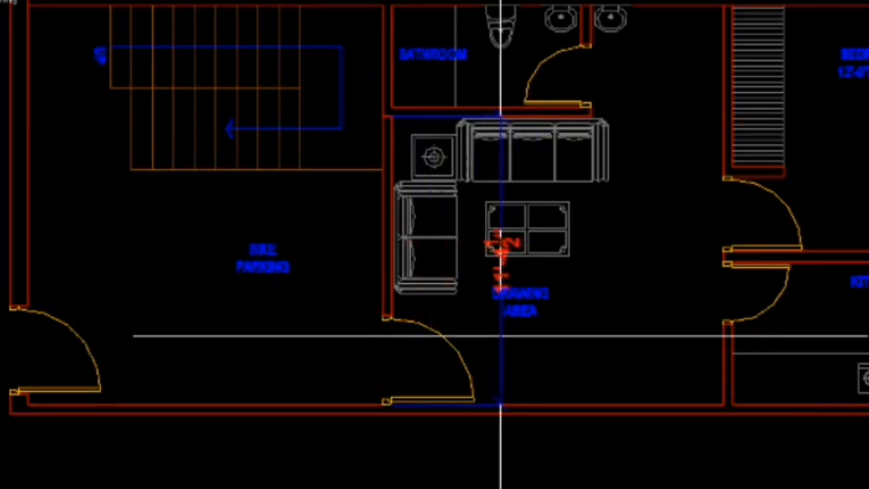
pyautogui.press('Escape')
# Measure the bathroom's interior depth and its width between the side walls
pyautogui.scroll(-5, 456, 236)
pyautogui.scroll(7, 455, 237)
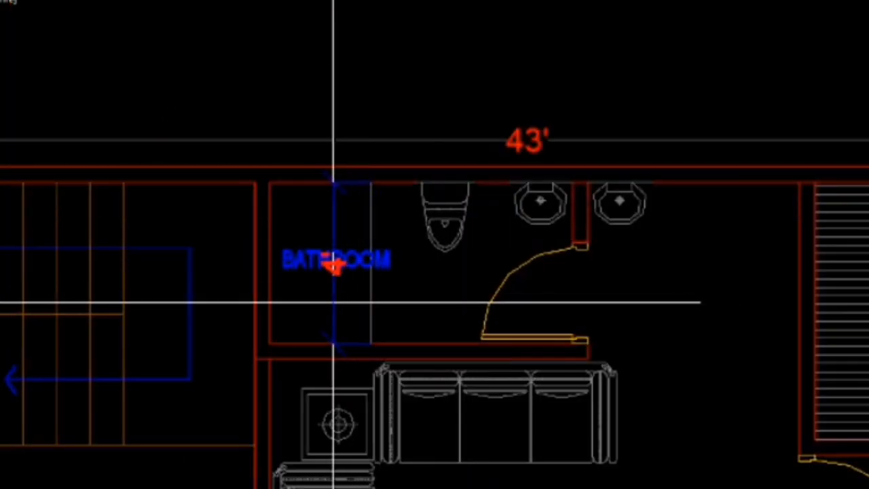
pyautogui.click(576, 230)
pyautogui.click(274, 238)
pyautogui.scroll(-5, 401, 232)
pyautogui.click(402, 232)
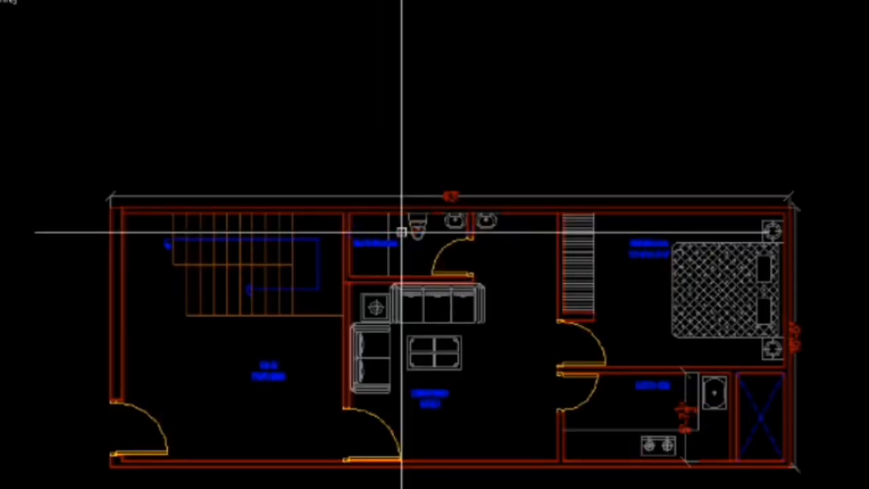
# Examine the first floor plan's overall layout, from the bike parking and stairs to the bedroom and kitchen
pyautogui.scroll(-2, 303, 297)
pyautogui.scroll(5, 294, 294)
pyautogui.scroll(-2, 367, 263)
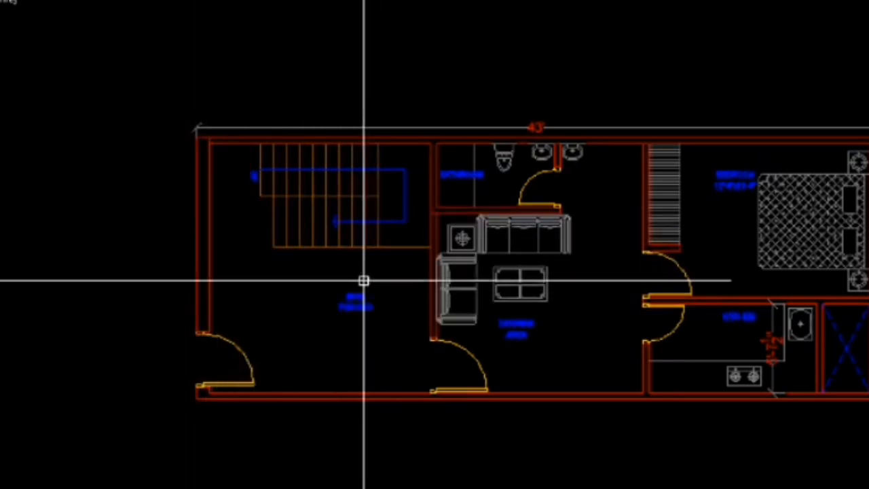
pyautogui.scroll(-3, 353, 292)
pyautogui.scroll(4, 467, 262)
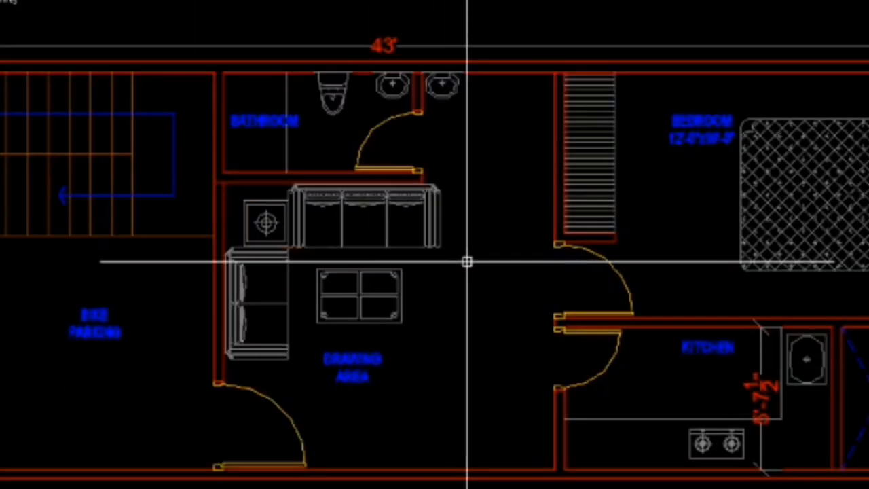
pyautogui.scroll(-4, 467, 261)
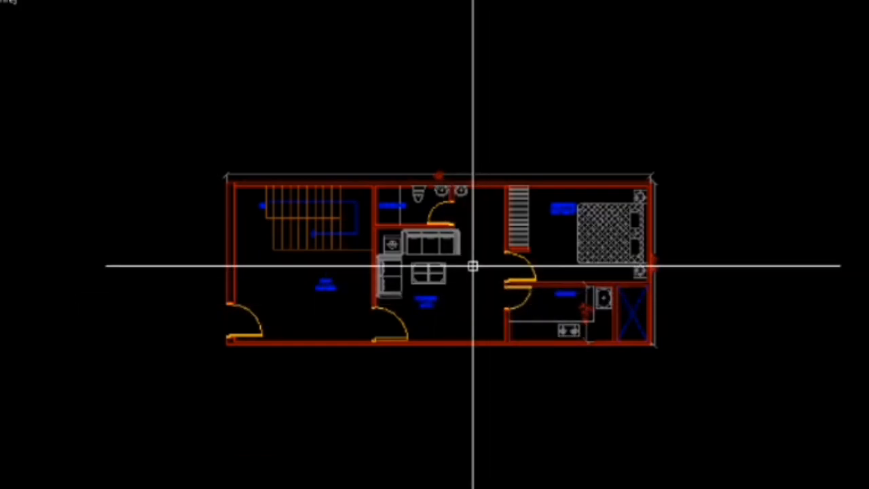
pyautogui.scroll(2, 471, 264)
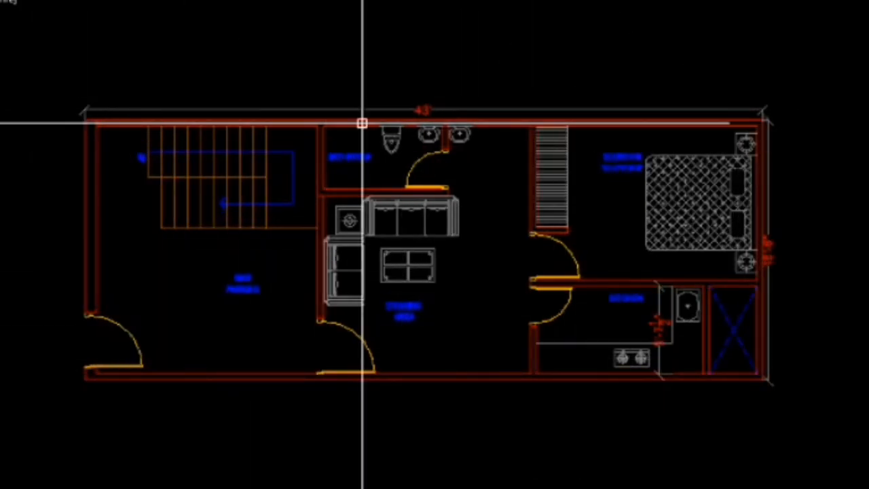
pyautogui.moveTo(362, 123)
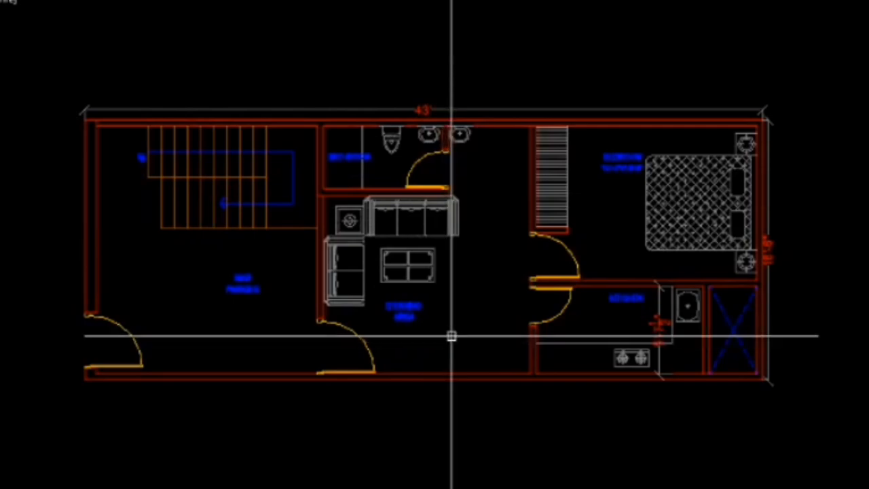
# Go to the two-bedroom plan below and measure Bedroom-1's width from the shaft wall to the outer wall
pyautogui.moveTo(452, 340); pyautogui.dragTo(448, 254, button='middle')
pyautogui.moveTo(436, 343); pyautogui.dragTo(407, 103, button='middle')
pyautogui.scroll(-4, 388, 137)
pyautogui.scroll(4, 326, 307)
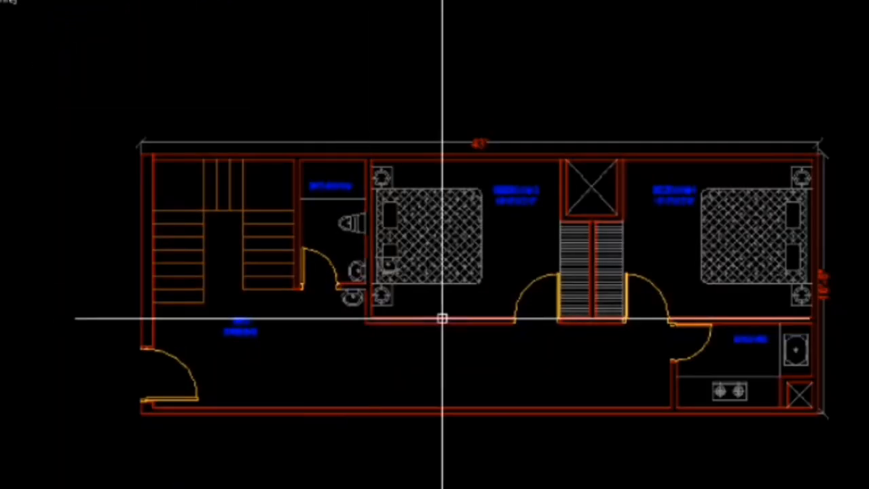
pyautogui.moveTo(482, 293); pyautogui.dragTo(452, 238, button='middle')
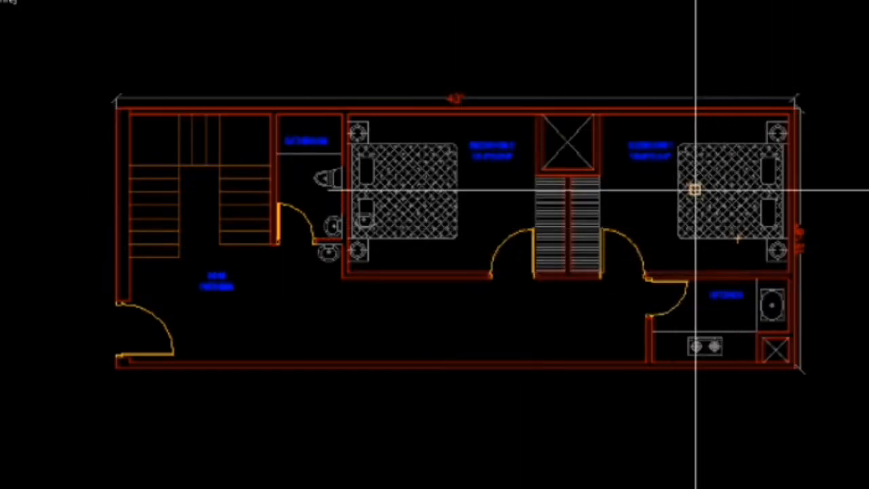
pyautogui.scroll(2, 679, 265)
pyautogui.click(630, 279)
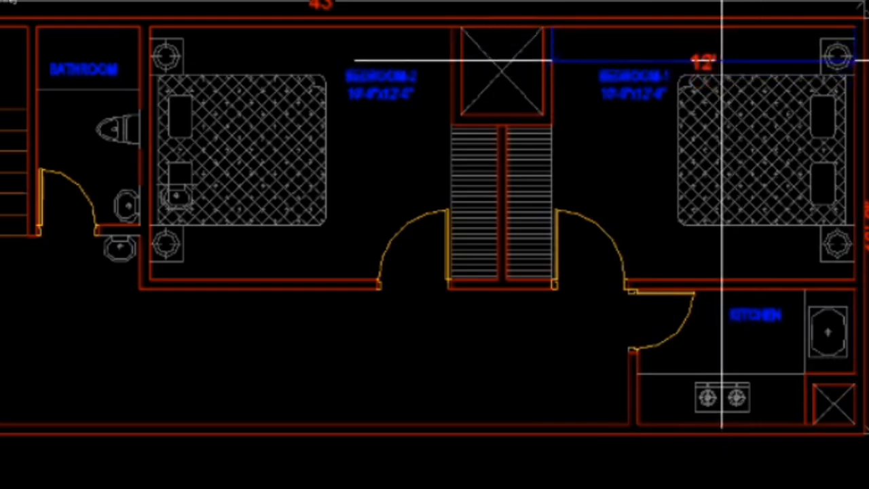
pyautogui.press('Escape')
pyautogui.scroll(-1, 401, 148)
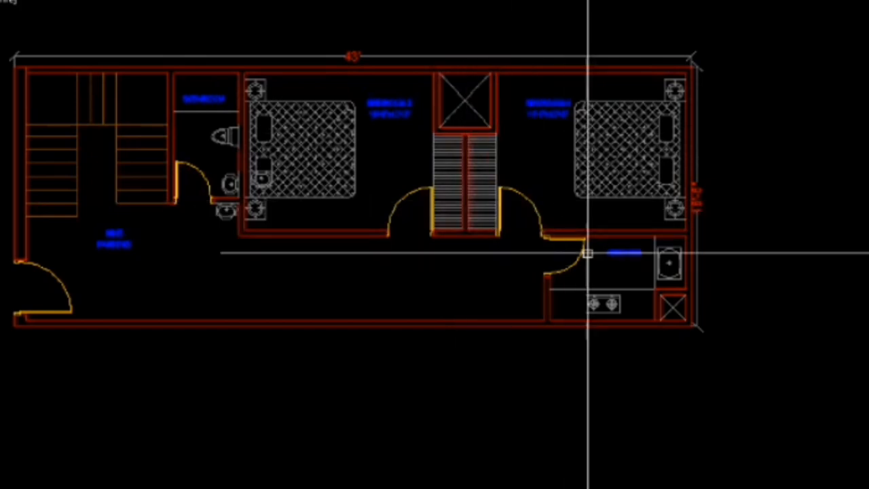
# Measure the depth of the two-bedroom plan's kitchen between its upper wall and the lower outer wall
pyautogui.scroll(4, 619, 306)
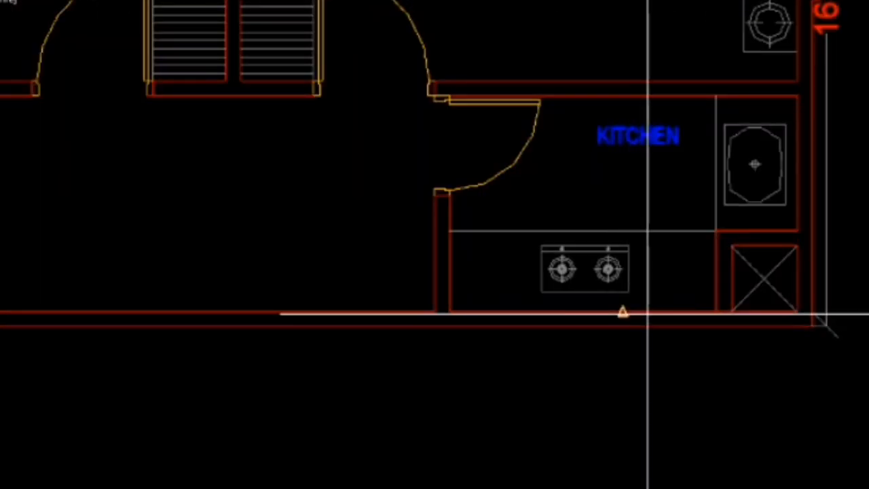
pyautogui.click(622, 311)
pyautogui.click(613, 95)
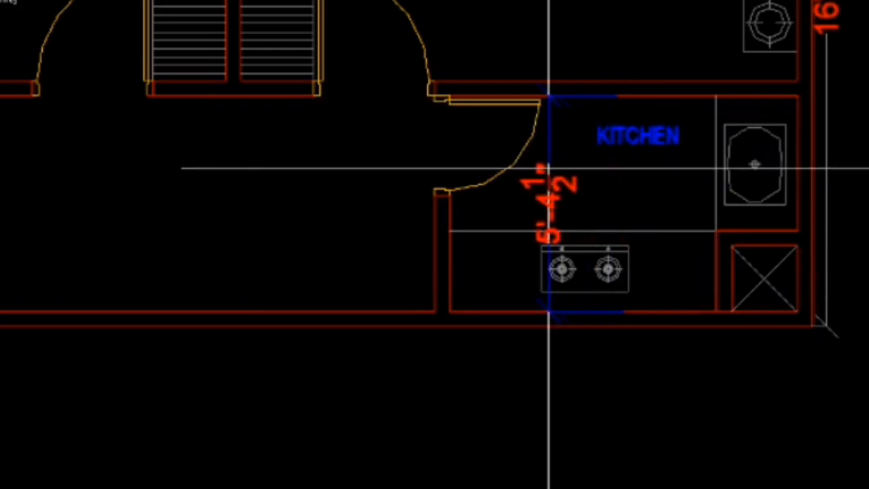
pyautogui.scroll(-2, 548, 169)
pyautogui.press('Escape')
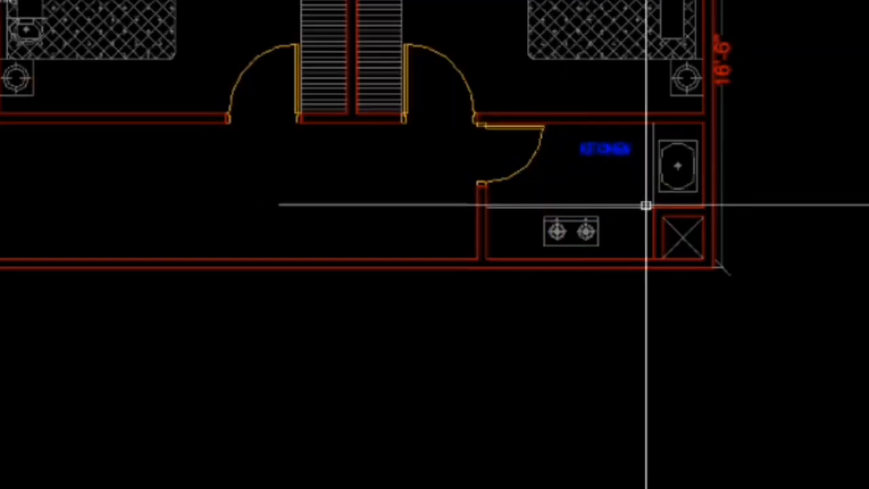
# Measure the width of the two-bedroom plan's kitchen from the door-side wall to the outer wall
pyautogui.click(703, 207)
pyautogui.click(484, 205)
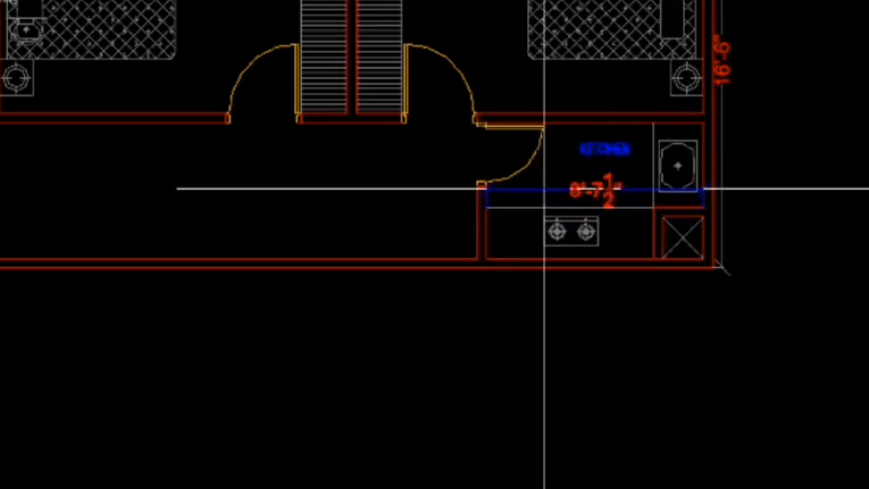
pyautogui.press('Escape')
pyautogui.scroll(-5, 527, 199)
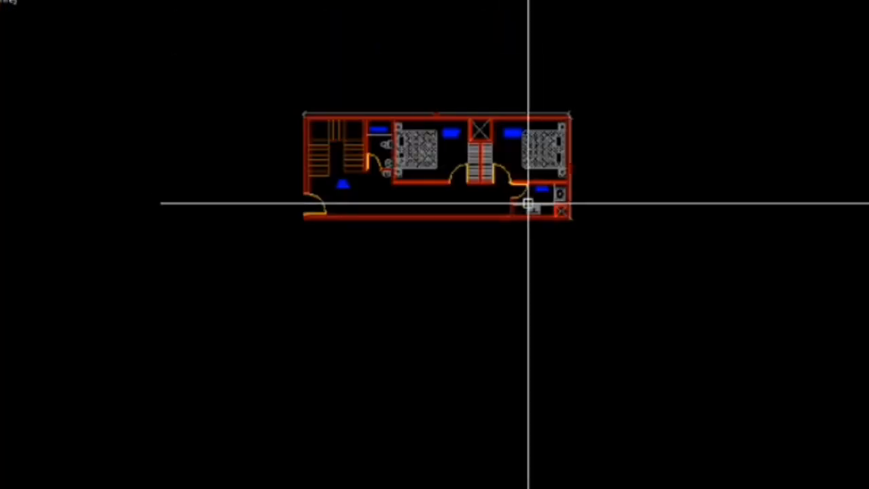
# Measure the passage width between Bedroom-2's lower wall and the lower outer wall
pyautogui.scroll(4, 520, 190)
pyautogui.moveTo(401, 216); pyautogui.dragTo(516, 297, button='middle')
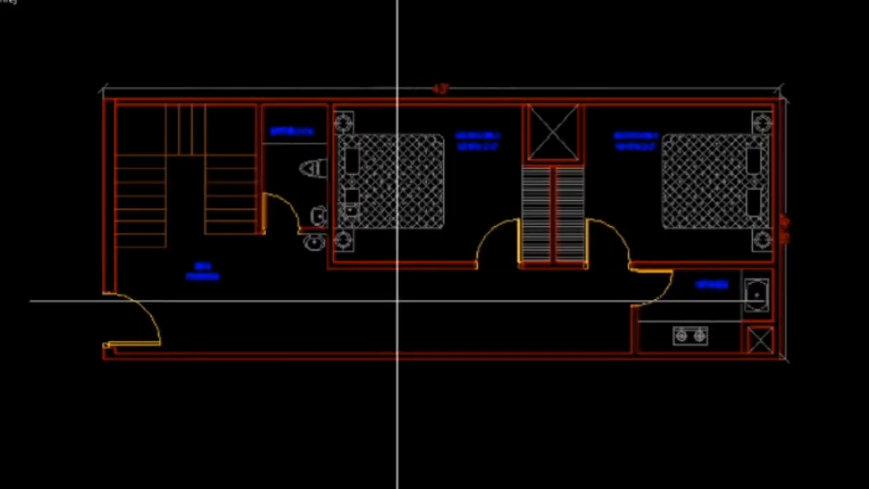
pyautogui.click(399, 267)
pyautogui.click(399, 353)
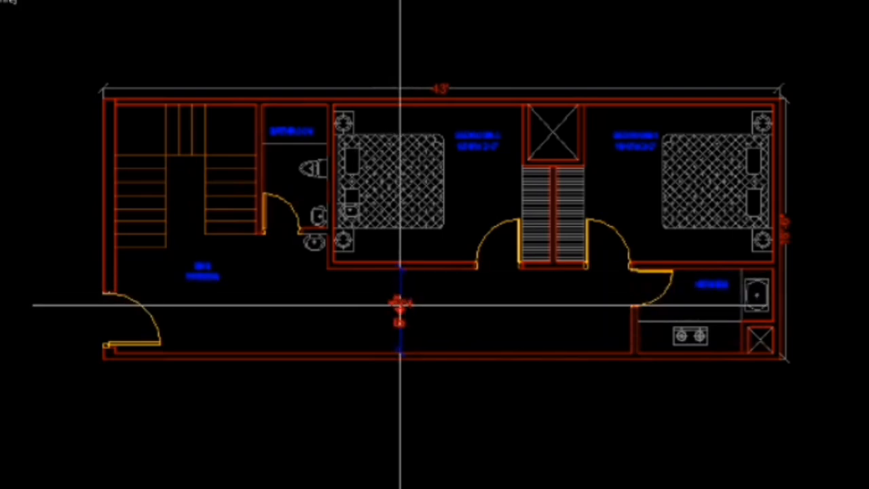
pyautogui.press('Escape')
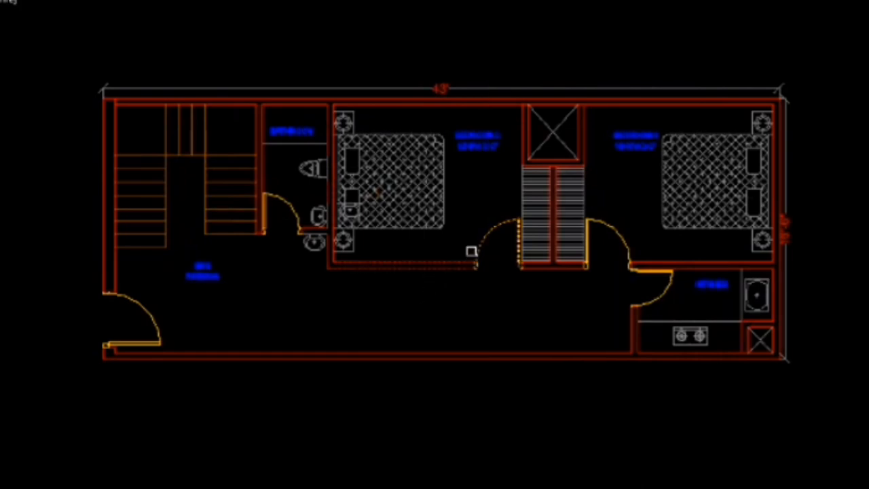
# Move Bedroom-2's lower wall, its door and the wall piece below the wardrobes straight down into the passage
pyautogui.click(566, 293)
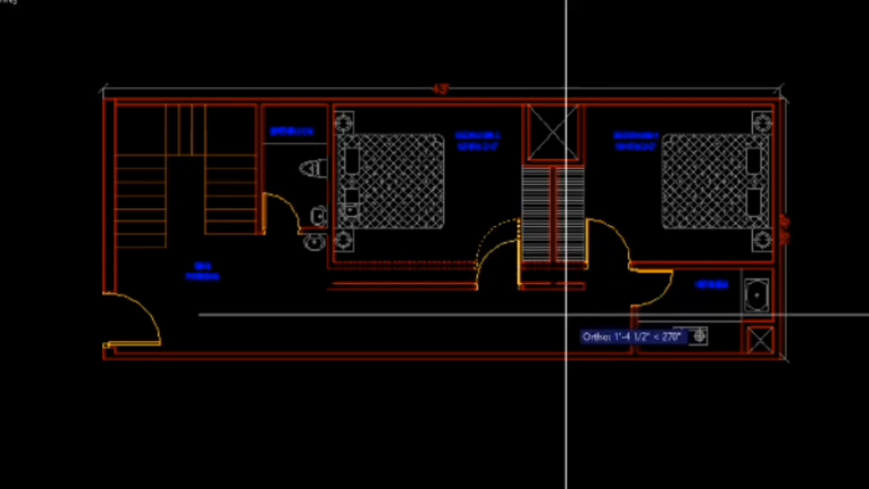
pyautogui.press('Return')
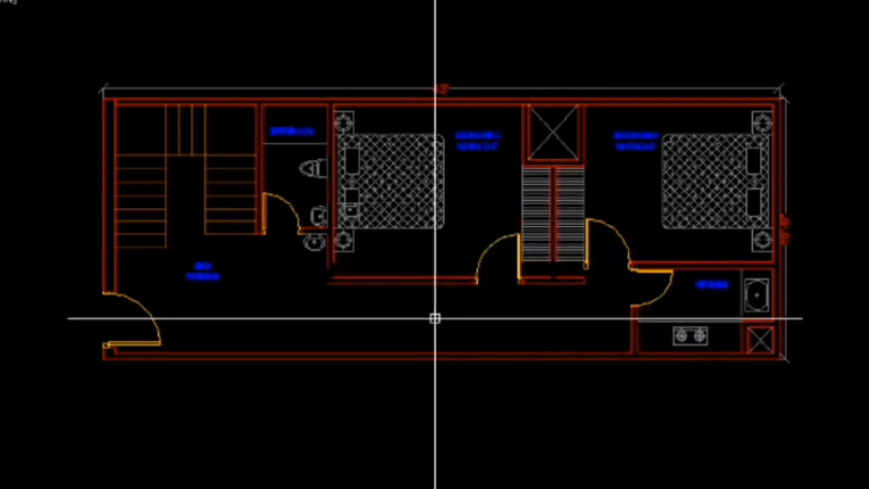
# Measure the passage width between Bedroom-2's moved lower wall and the lower outer wall, leaving no dimension in the plan
pyautogui.click(419, 283)
pyautogui.click(400, 353)
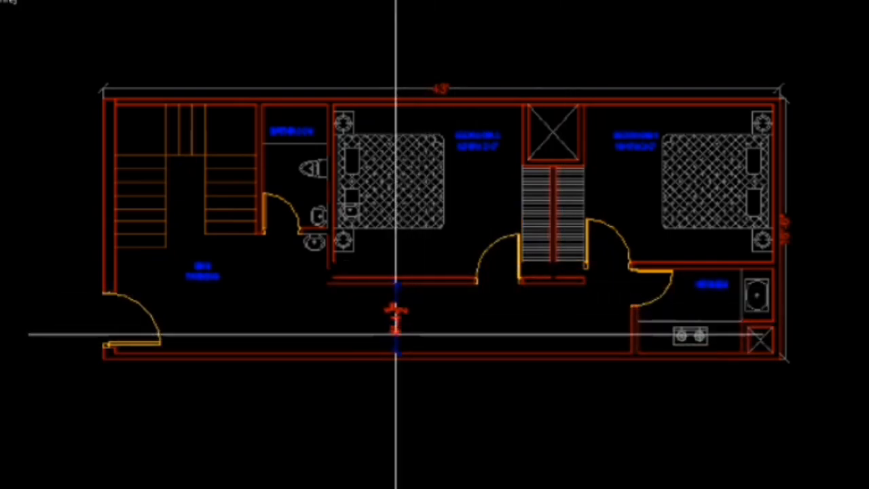
pyautogui.scroll(3, 388, 326)
pyautogui.scroll(-5, 396, 335)
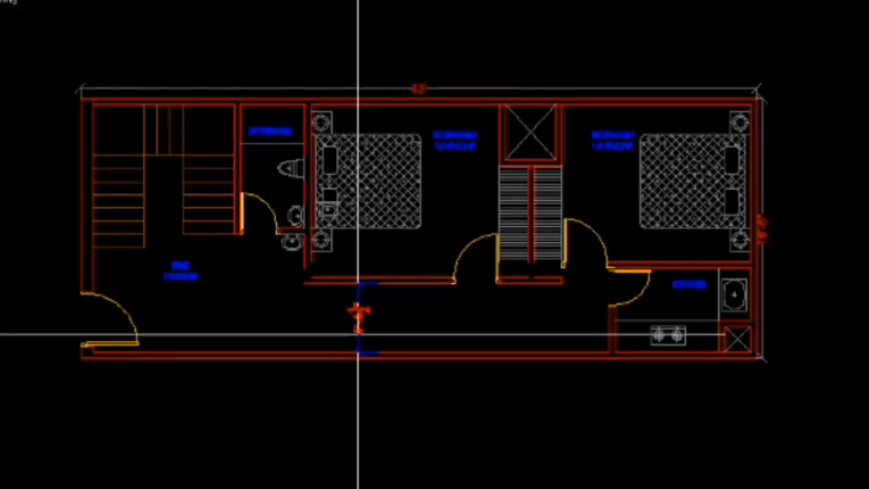
pyautogui.press('Escape')
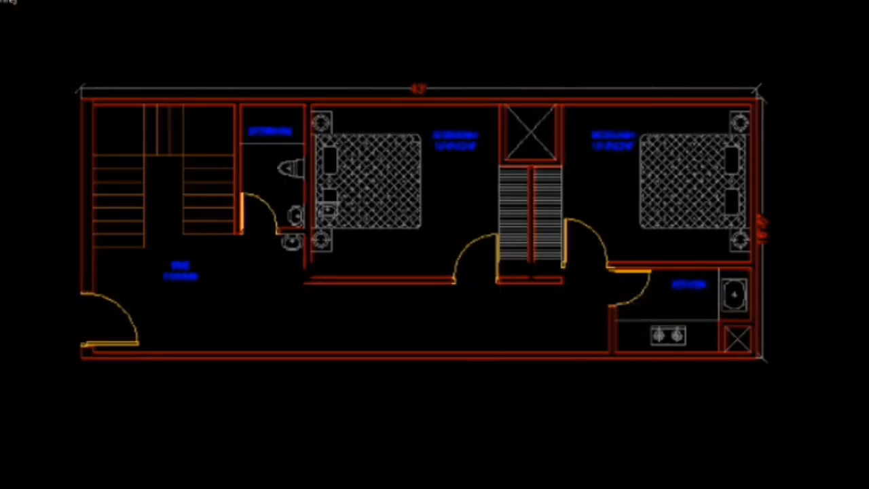
# Undo the move of Bedroom-2's lower wall, its door and the wall piece below the wardrobes
pyautogui.moveTo(472, 304); pyautogui.dragTo(494, 304, button='middle')
pyautogui.hotkey('ctrl', 'z')
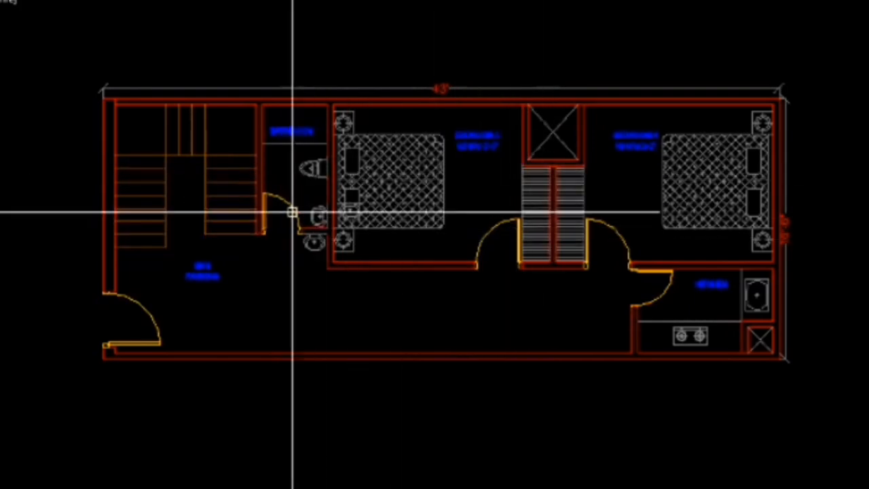
# Measure the bathroom's inner width between its side walls and inspect the area around its door and wash basins
pyautogui.scroll(2, 275, 171)
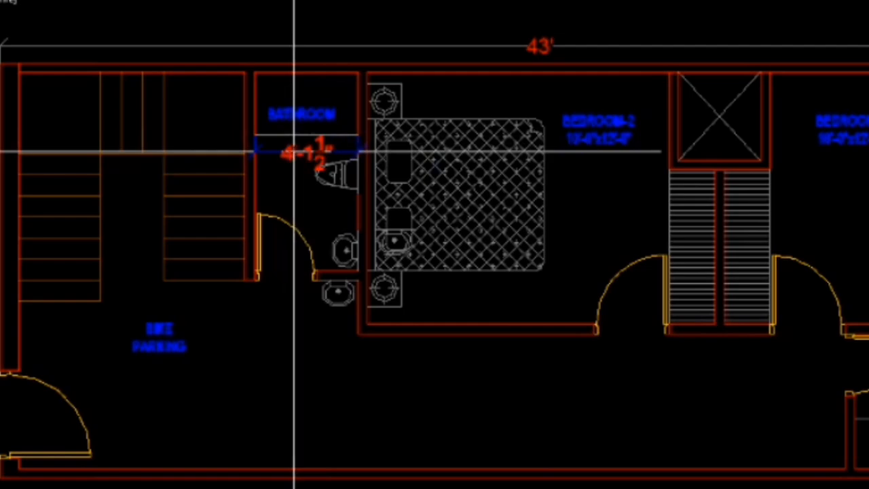
pyautogui.press('Escape')
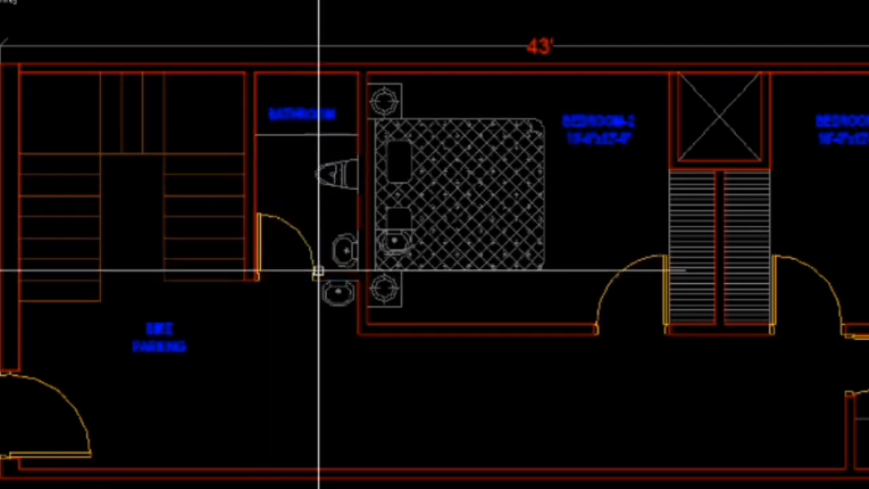
pyautogui.scroll(4, 242, 286)
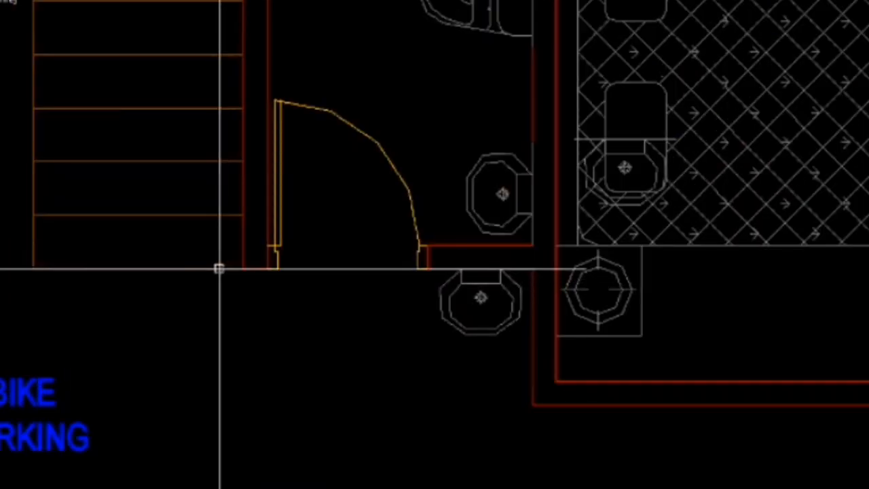
pyautogui.scroll(-4, 214, 265)
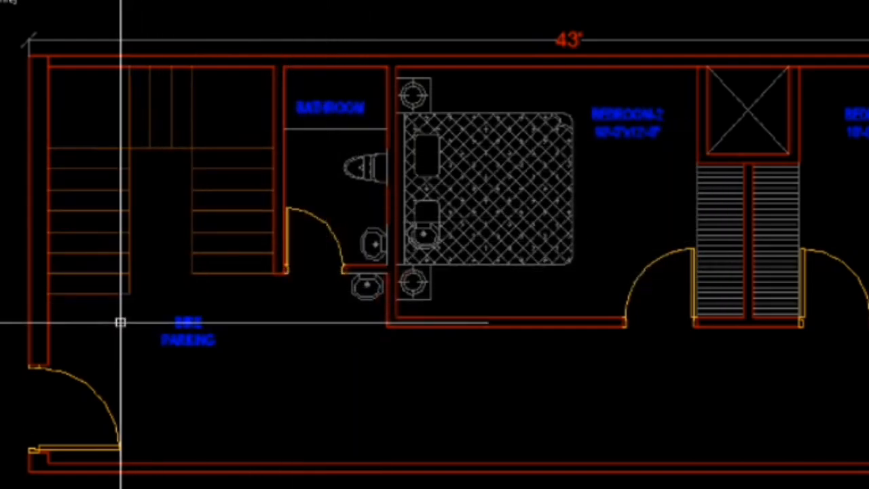
# Measure the staircase area's width from the outer wall to the wall beside the bathroom
pyautogui.scroll(-2, 190, 150)
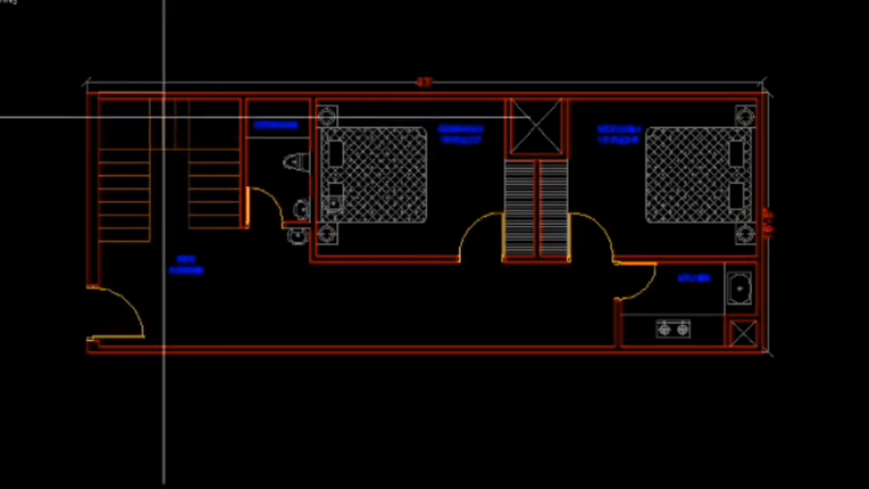
pyautogui.scroll(4, 204, 109)
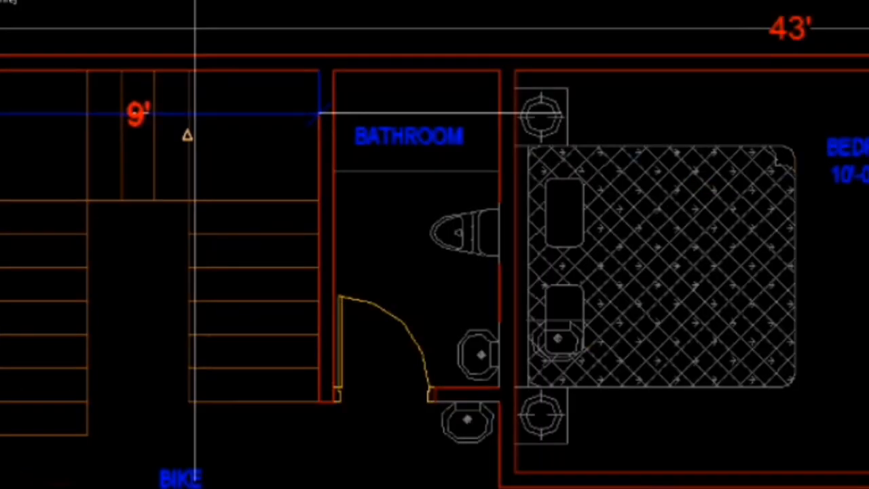
pyautogui.scroll(-4, 195, 113)
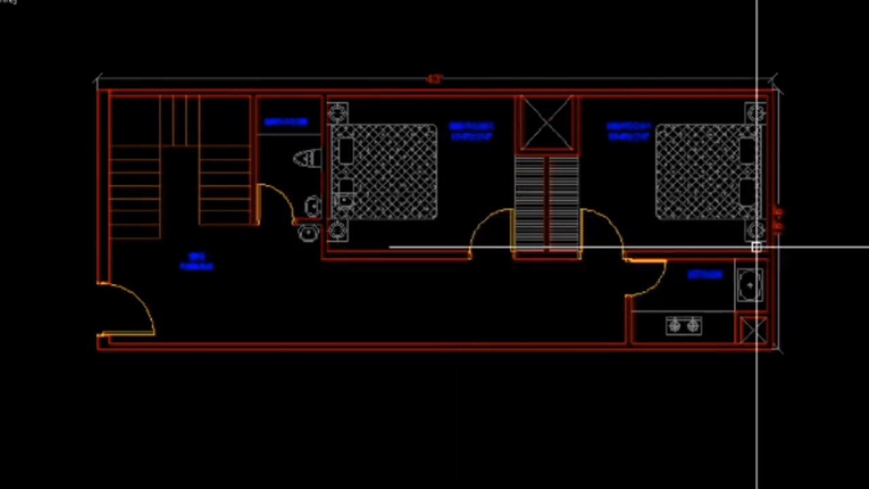
pyautogui.scroll(2, 394, 184)
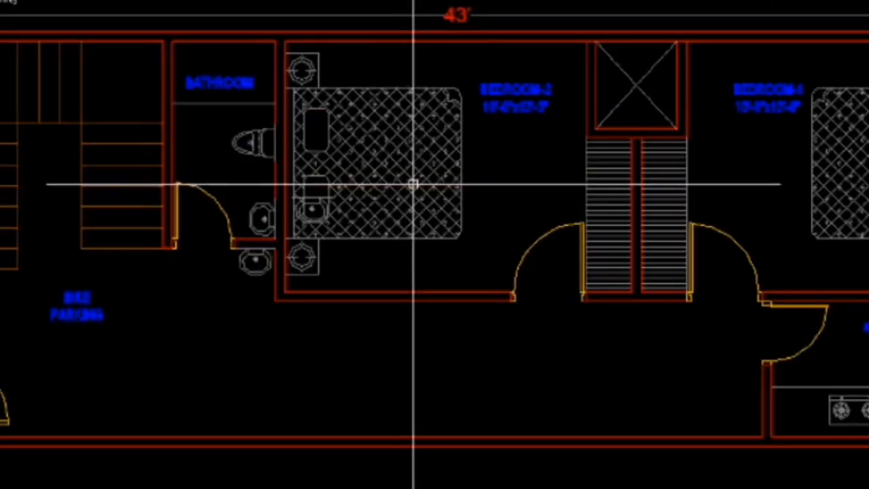
pyautogui.scroll(-2, 407, 184)
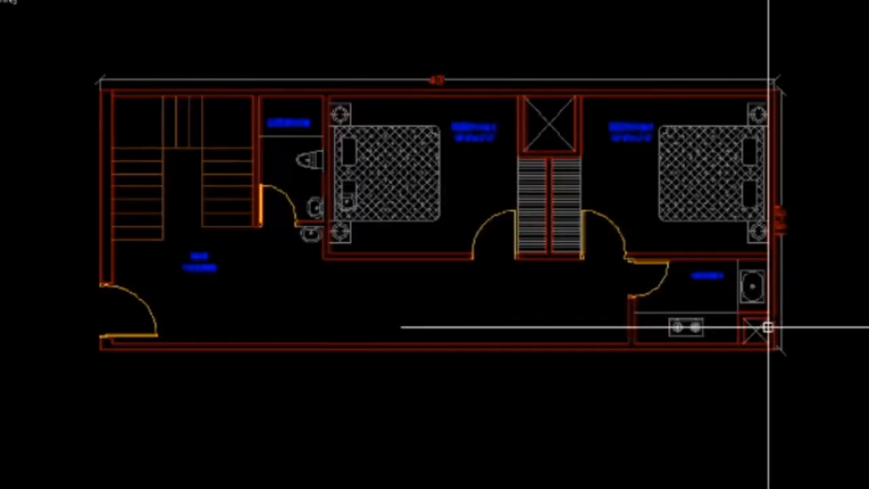